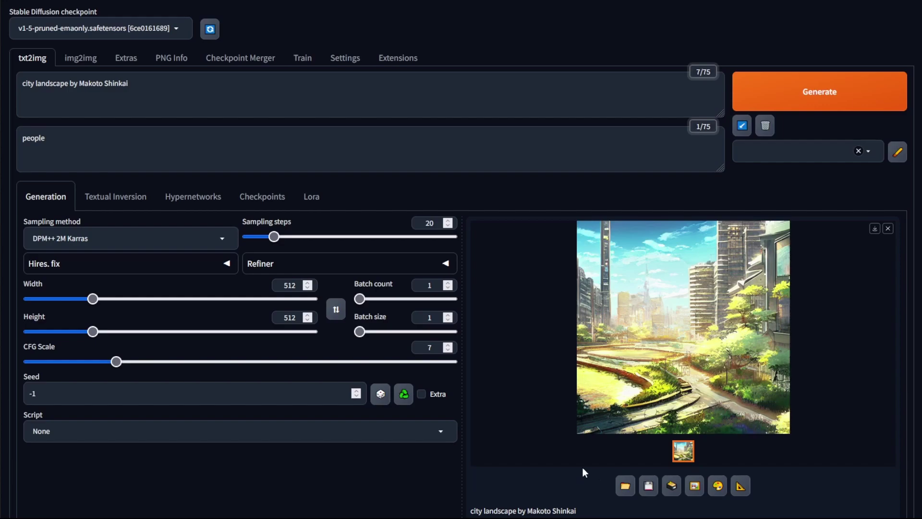
Review the installed checkpoints in the checkpoint dropdown, keeping v1-5-pruned-emaonly selected
click(175, 28)
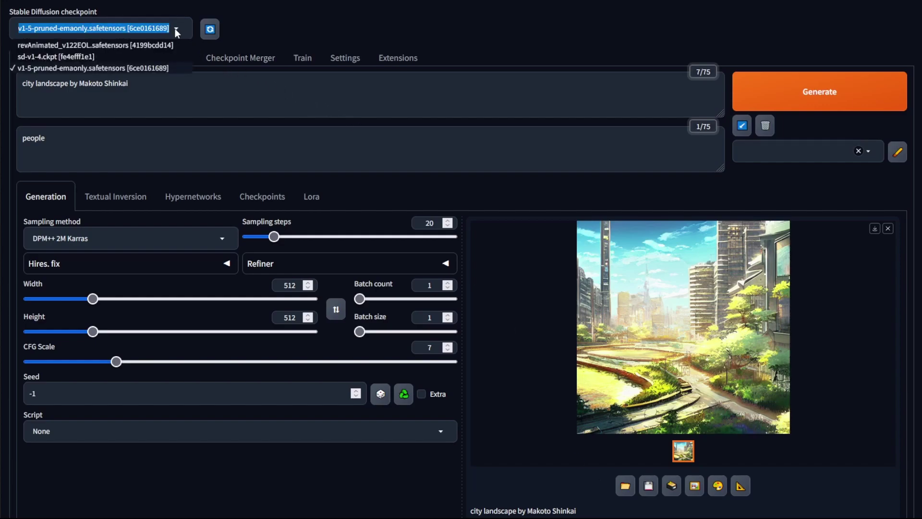
click(260, 37)
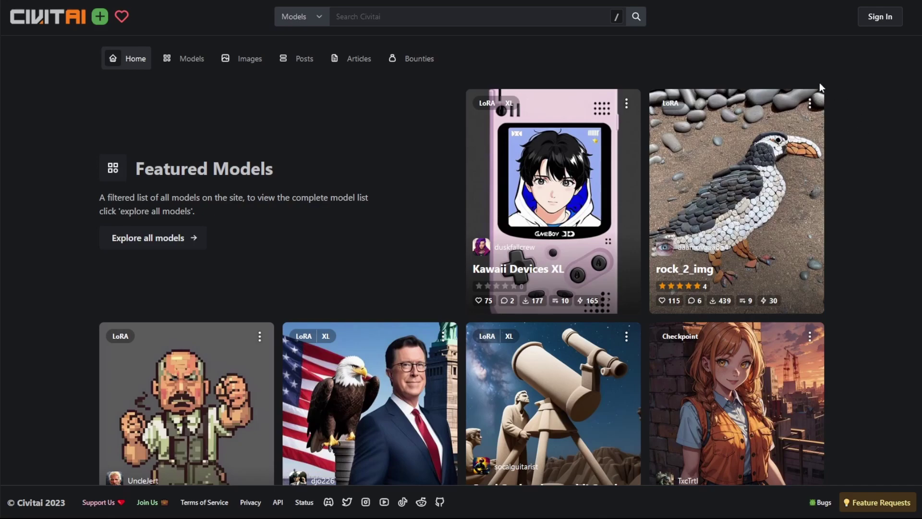
Show Civitai's Models listing ranked Highest Rated over All Time, filtered to Checkpoint models
click(189, 65)
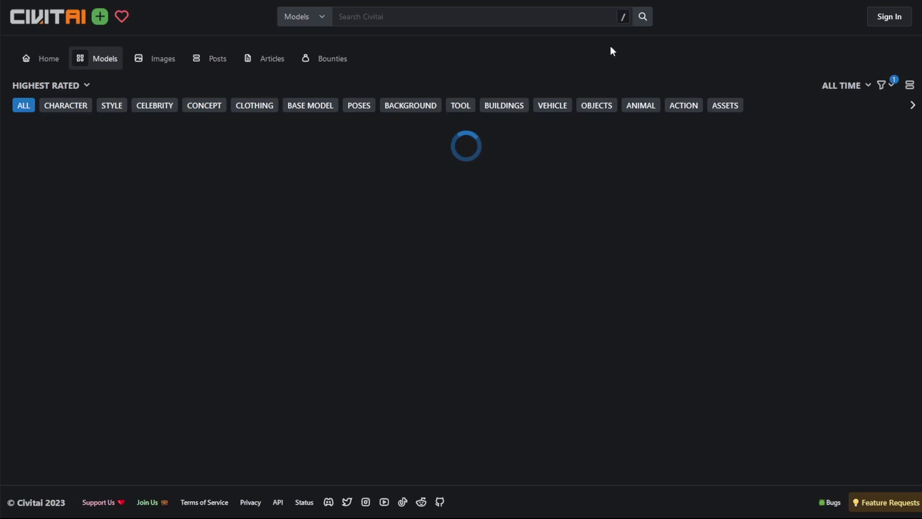
click(846, 85)
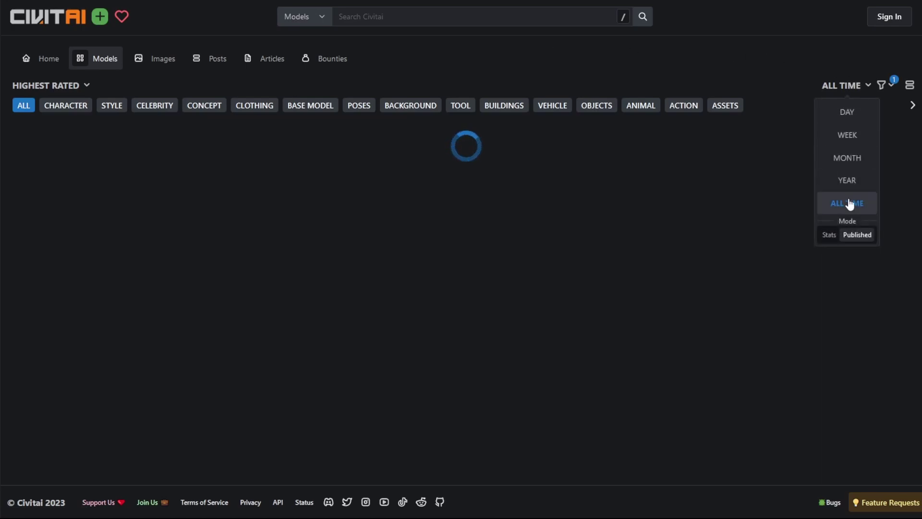
click(887, 87)
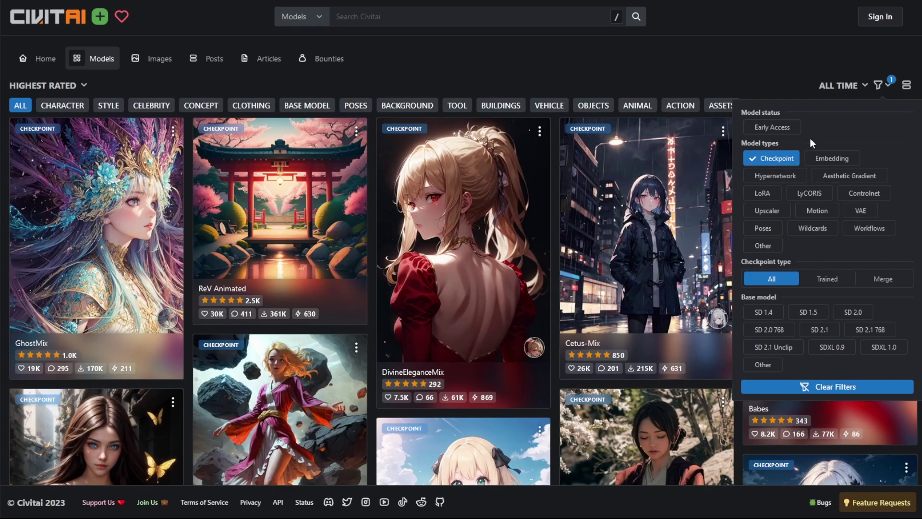
click(760, 72)
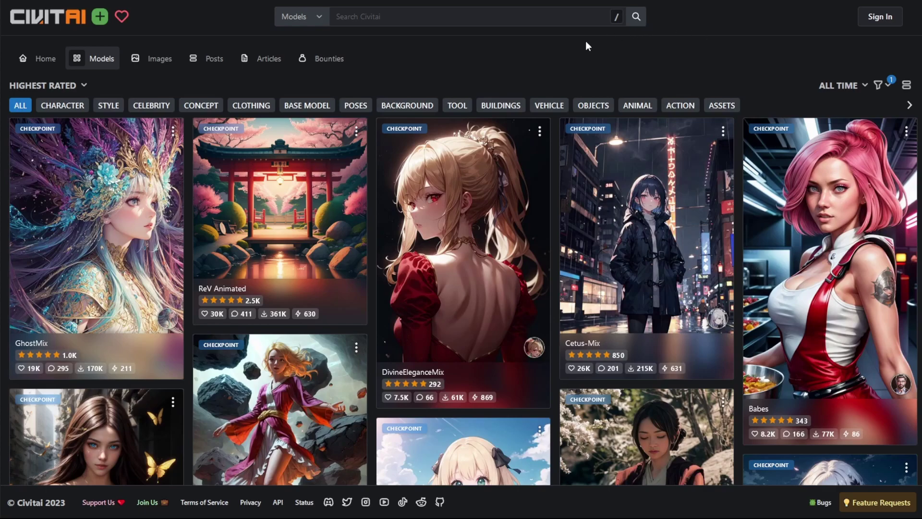
scroll(367, 53, down, 1)
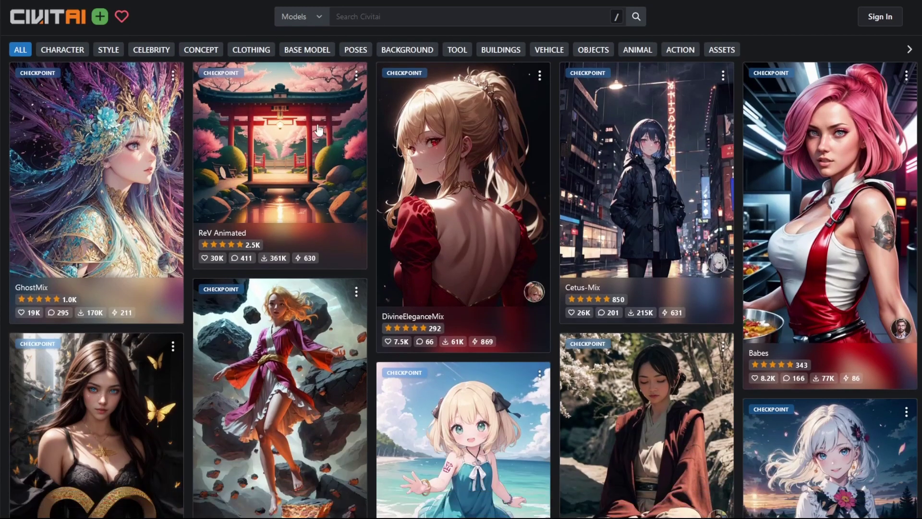
scroll(321, 120, up, 1)
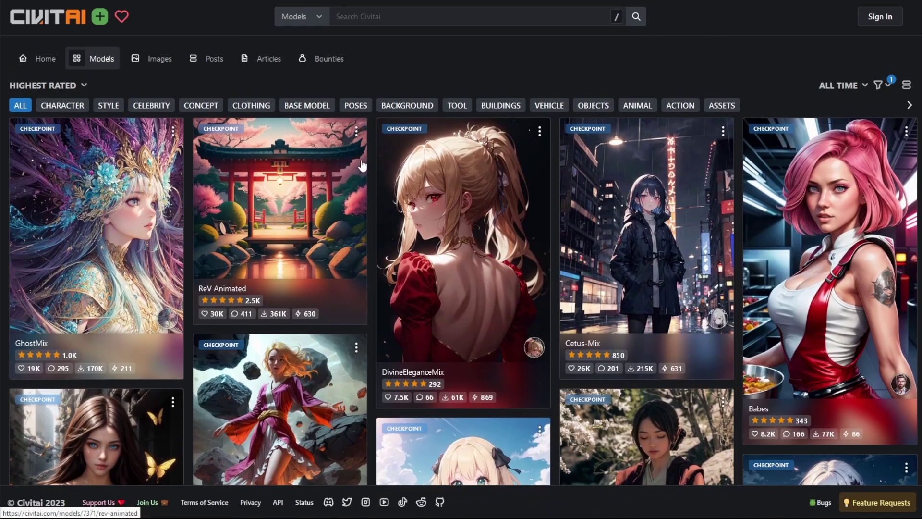
scroll(368, 162, down, 10)
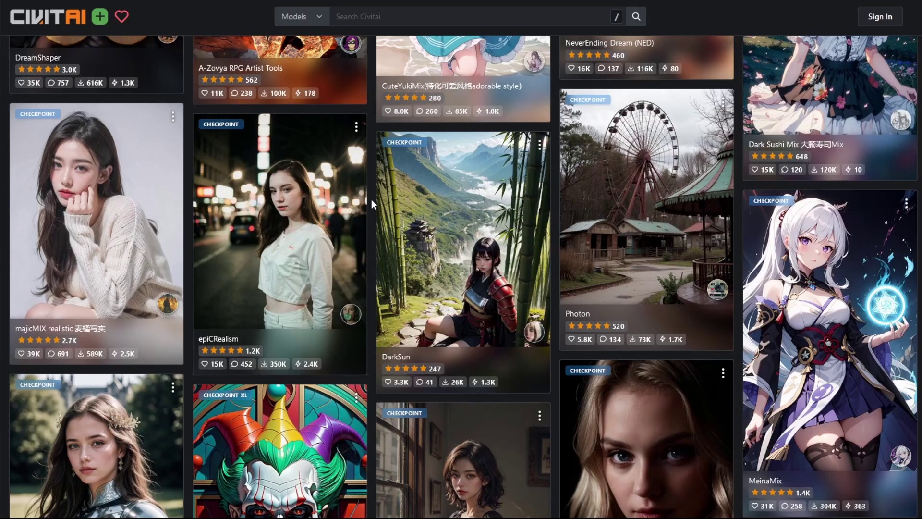
scroll(371, 200, up, 10)
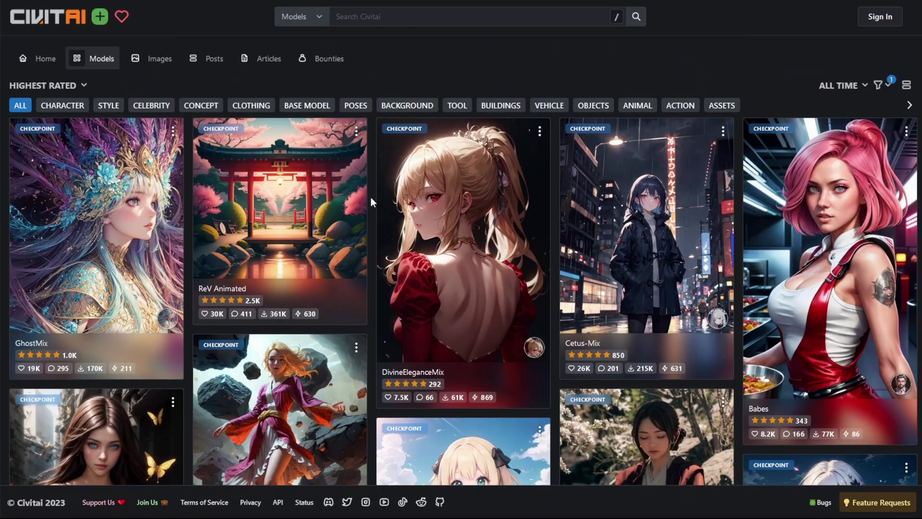
Open the ReV Animated model page and look through its Discussion and Gallery sections
click(310, 193)
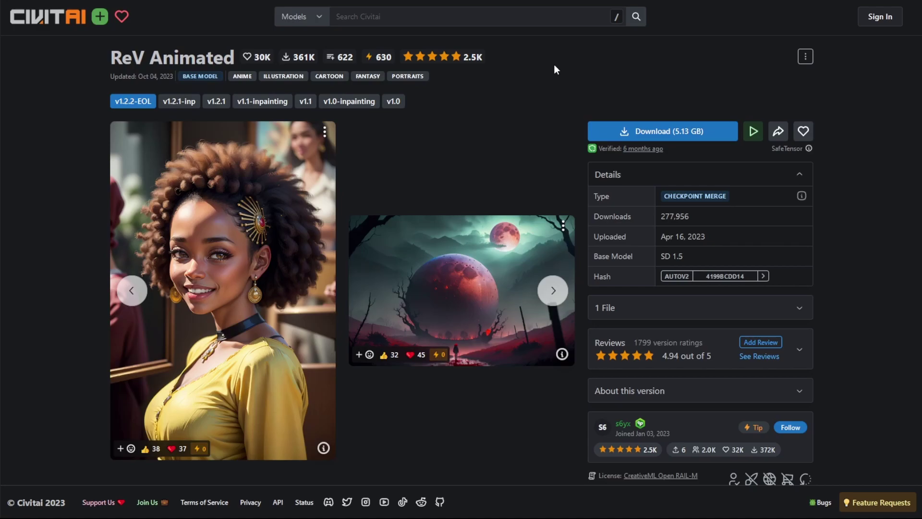
scroll(555, 65, down, 15)
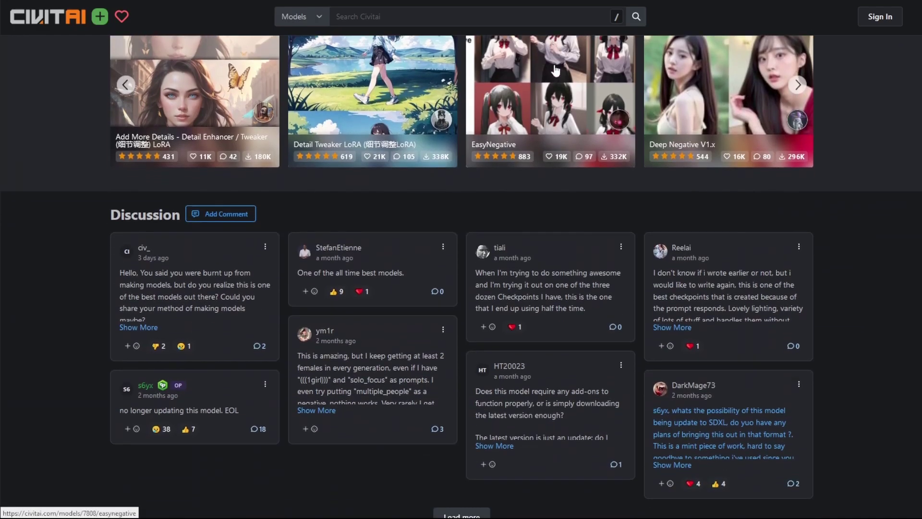
scroll(555, 71, down, 10)
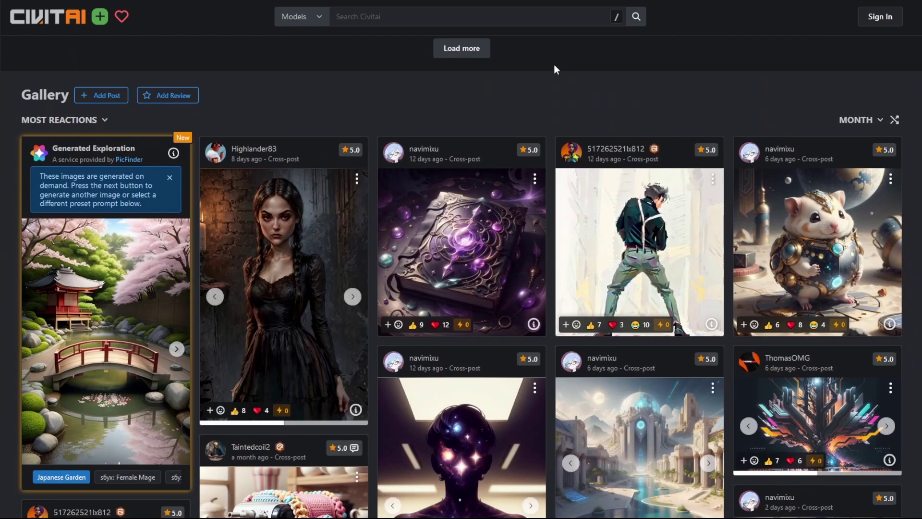
scroll(556, 69, down, 2)
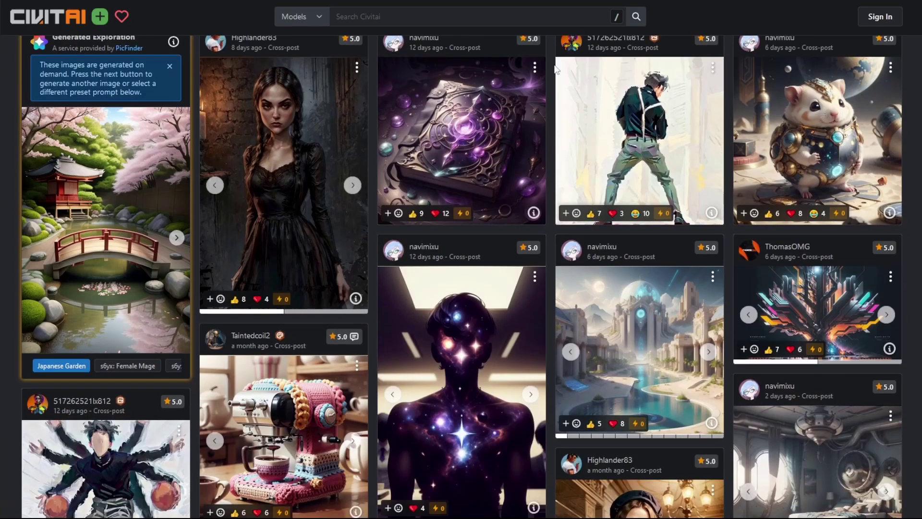
scroll(555, 69, down, 3)
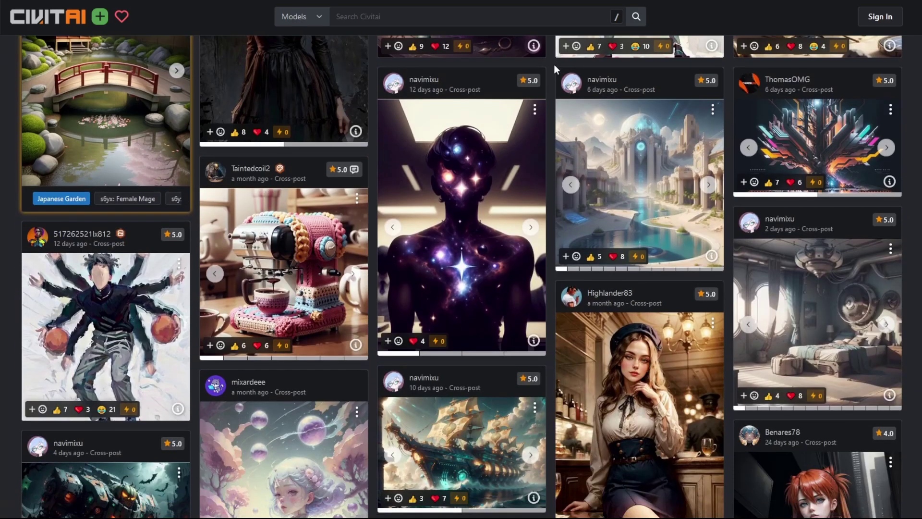
scroll(555, 67, up, 10)
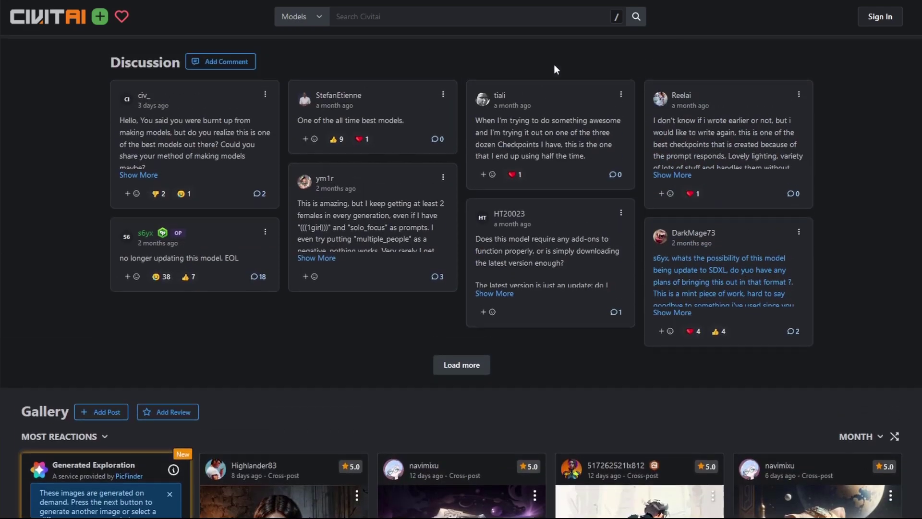
scroll(554, 64, up, 15)
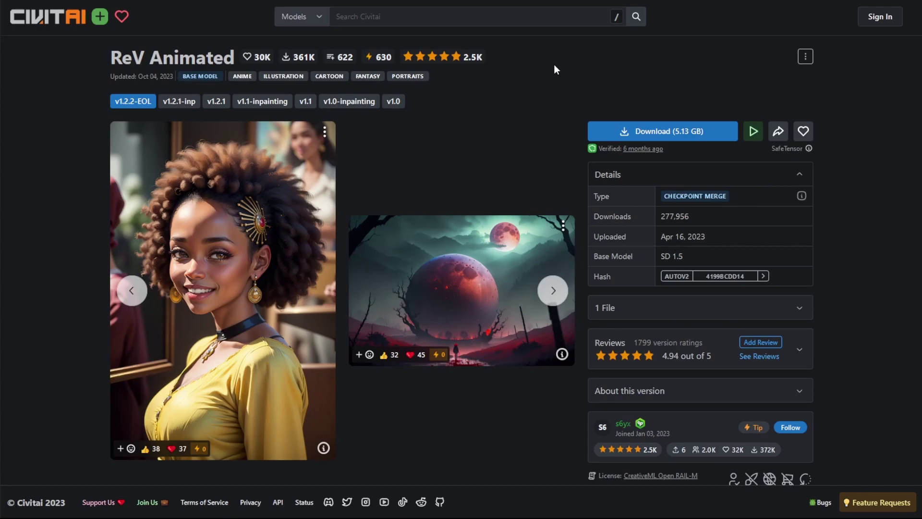
Highlight the Base Model entry and its SD 1.5 value in ReV Animated's Details table
drag(596, 256, 627, 258)
drag(692, 256, 662, 260)
click(856, 271)
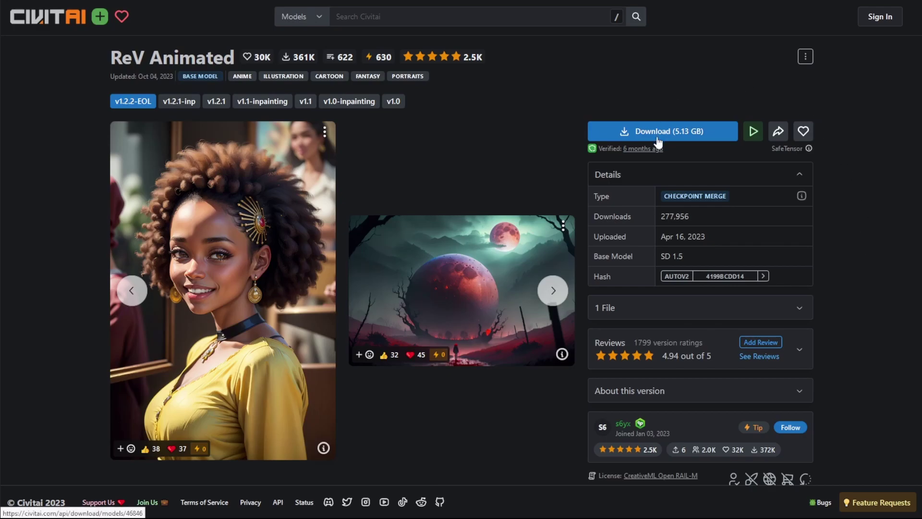
Find revAnimated_v122EOL.safetensors in the webui's models\Stable-diffusion folder and check its size
key(alt+Tab)
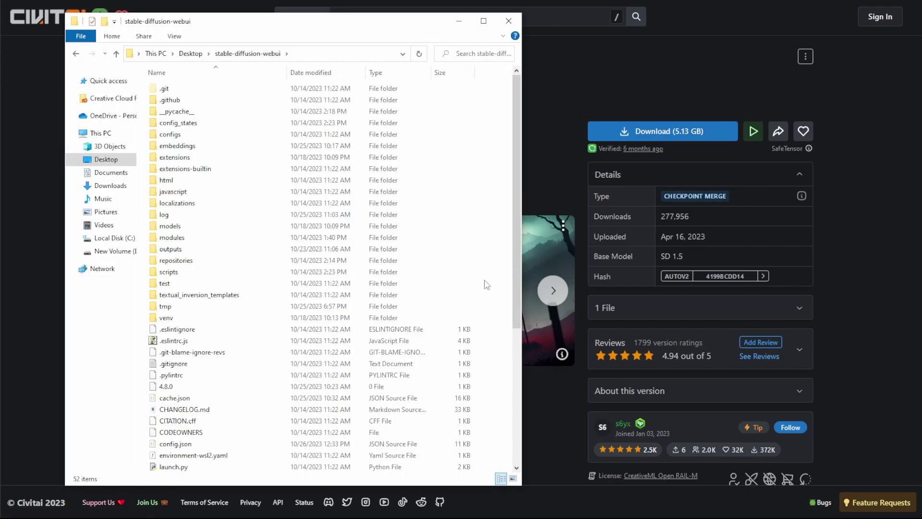
double_click(269, 227)
double_click(256, 203)
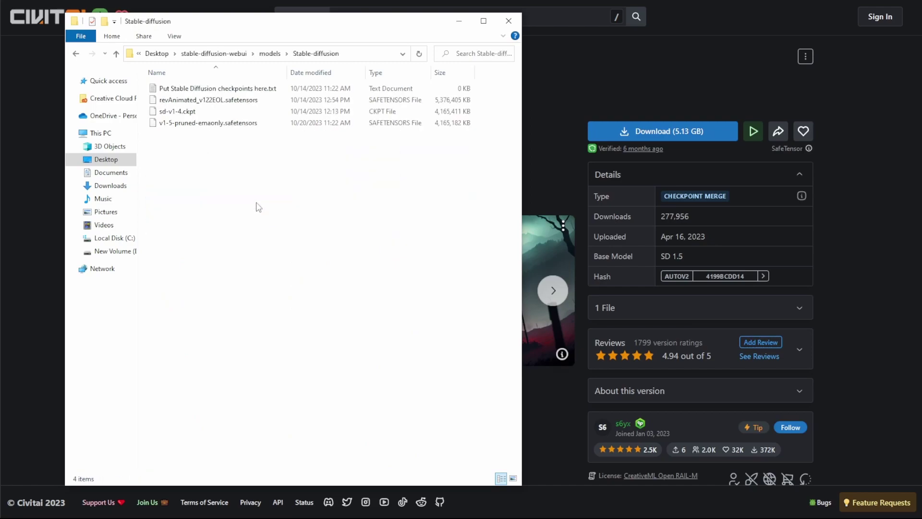
click(252, 101)
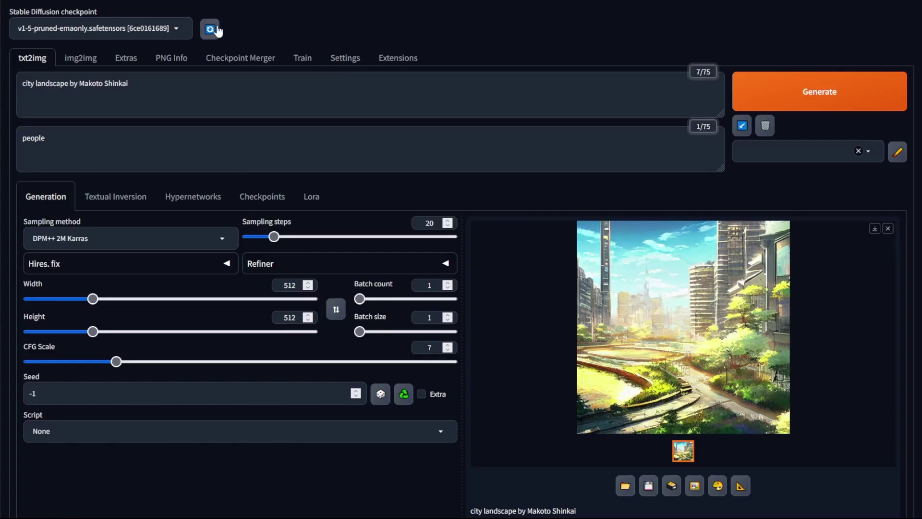
Switch the Stable Diffusion checkpoint from v1-5-pruned-emaonly to revAnimated_v122EOL.safetensors
click(177, 27)
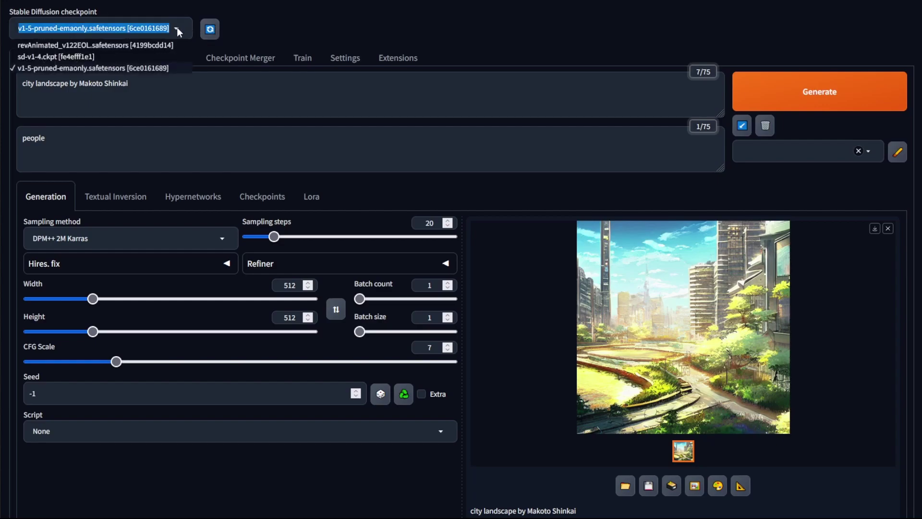
click(104, 47)
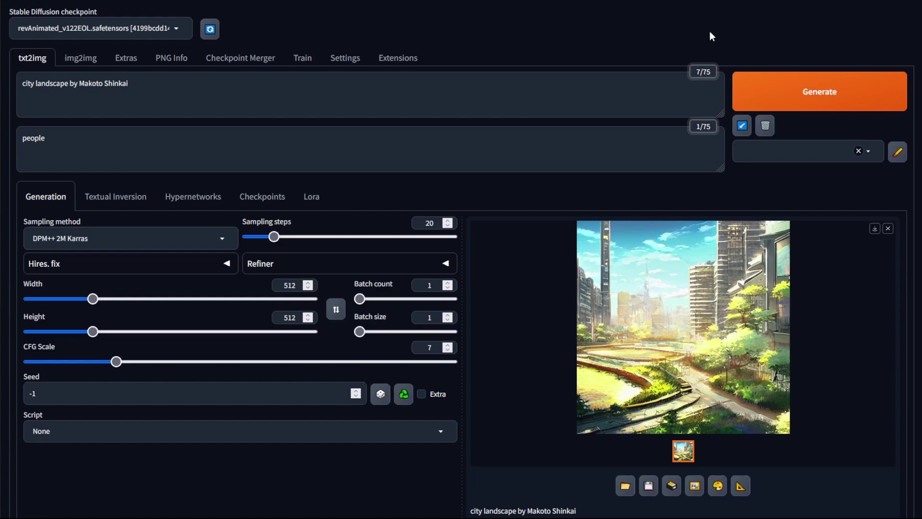
Render the existing city landscape prompt with the revAnimated_v122EOL checkpoint
click(797, 91)
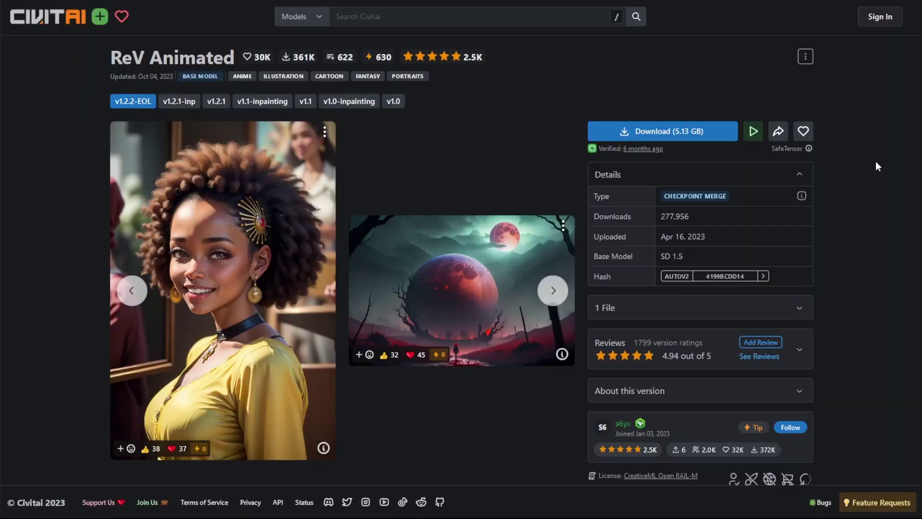
Scroll to ReV Animated's Gallery and open the red armored sci-fi knight image's details
scroll(876, 163, down, 20)
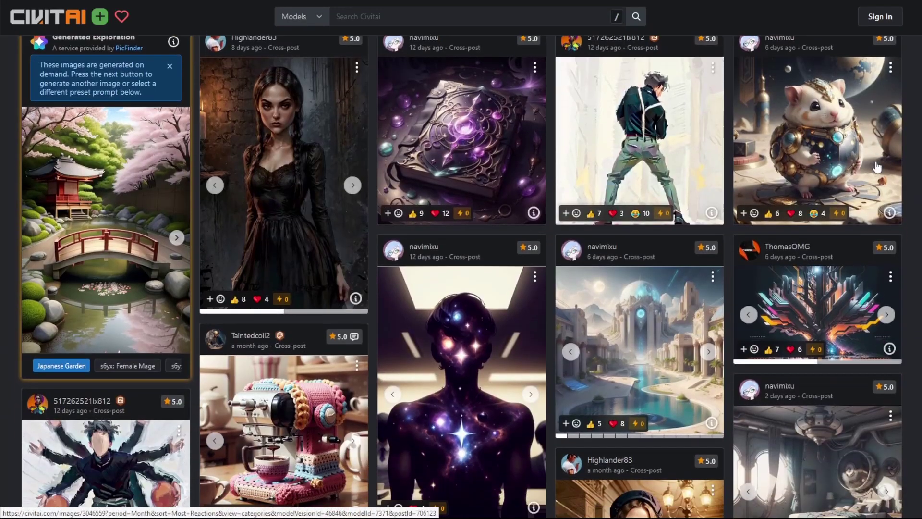
scroll(876, 165, down, 15)
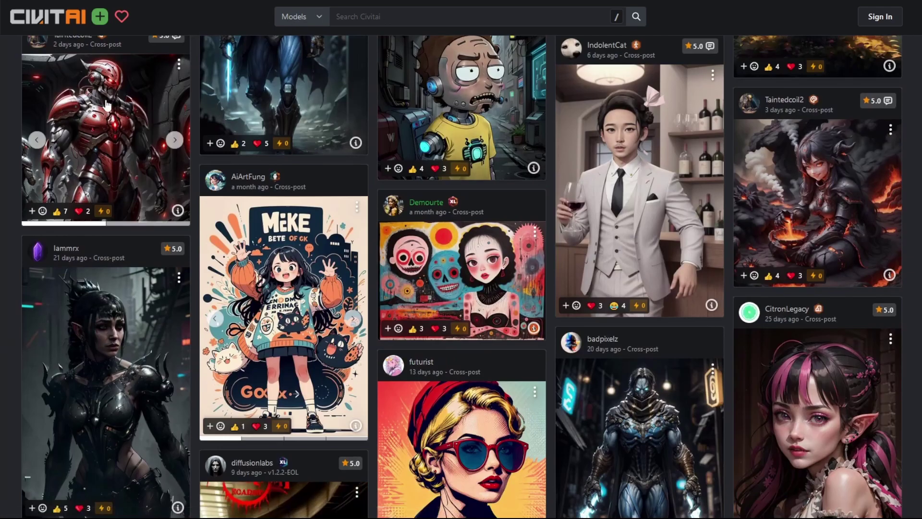
click(107, 106)
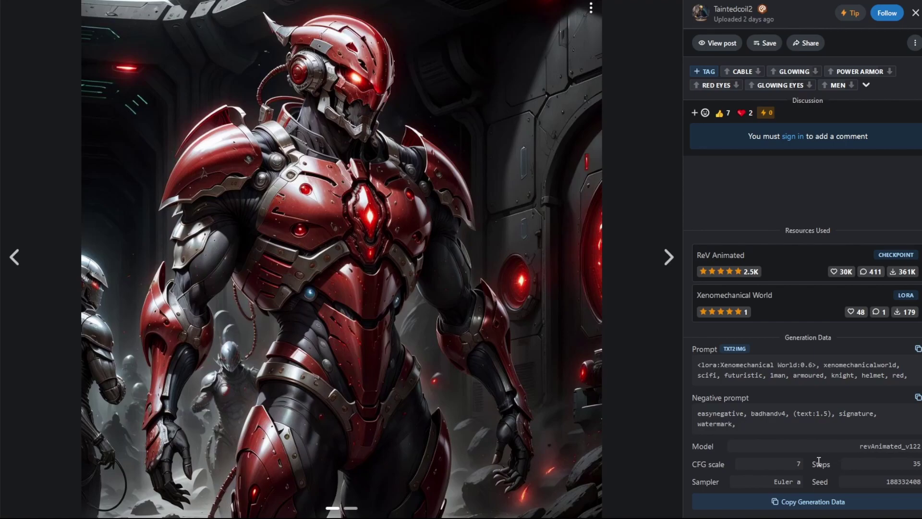
Paste the knight's generation data over the city prompt and apply it (Euler a, 35 steps, seed 188332408)
click(808, 502)
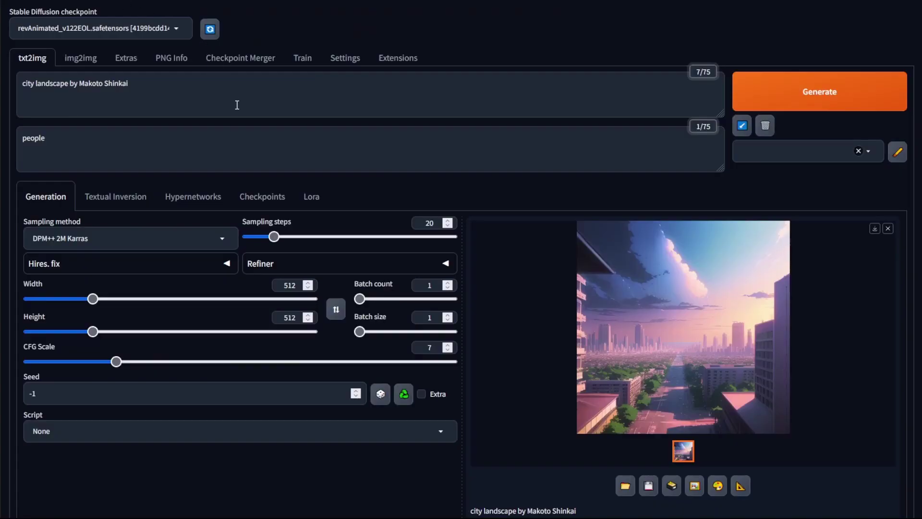
drag(243, 108, 21, 81)
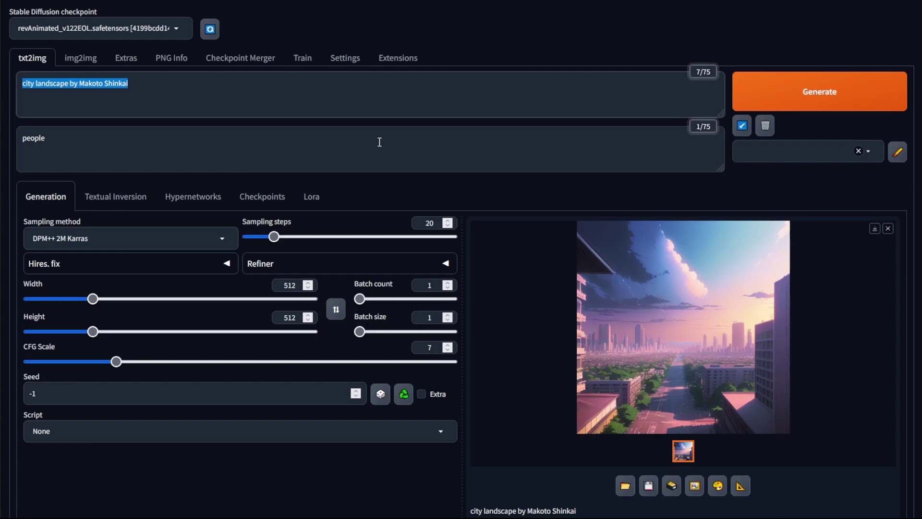
key(ctrl+v)
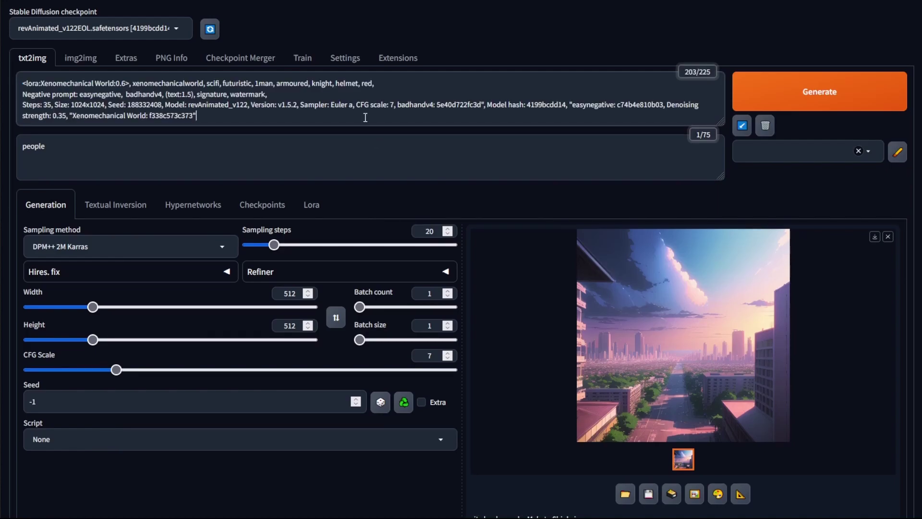
click(740, 133)
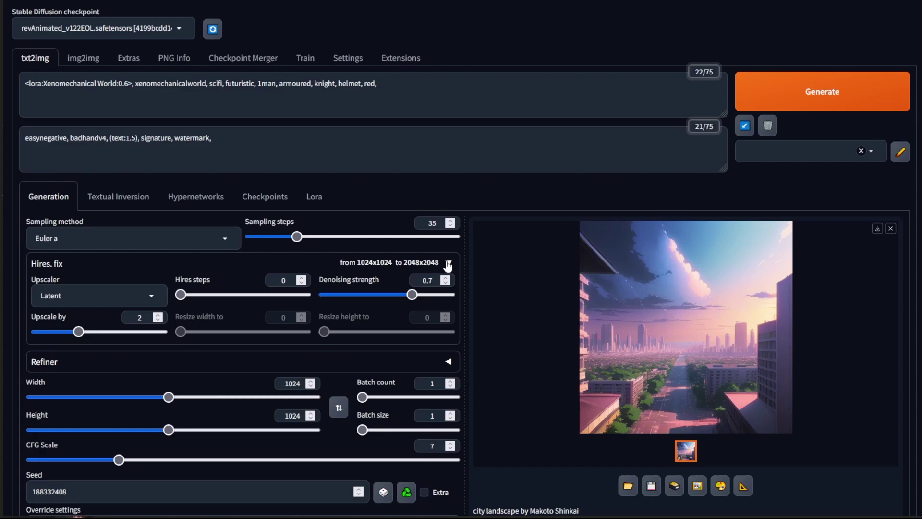
With Hires. fix collapsed, generate the red armored knight image and preview it full screen
click(448, 265)
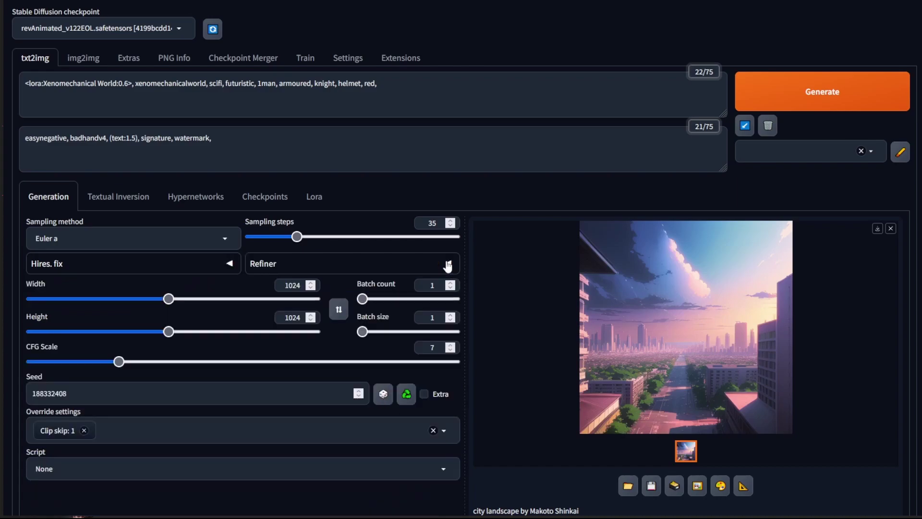
click(794, 88)
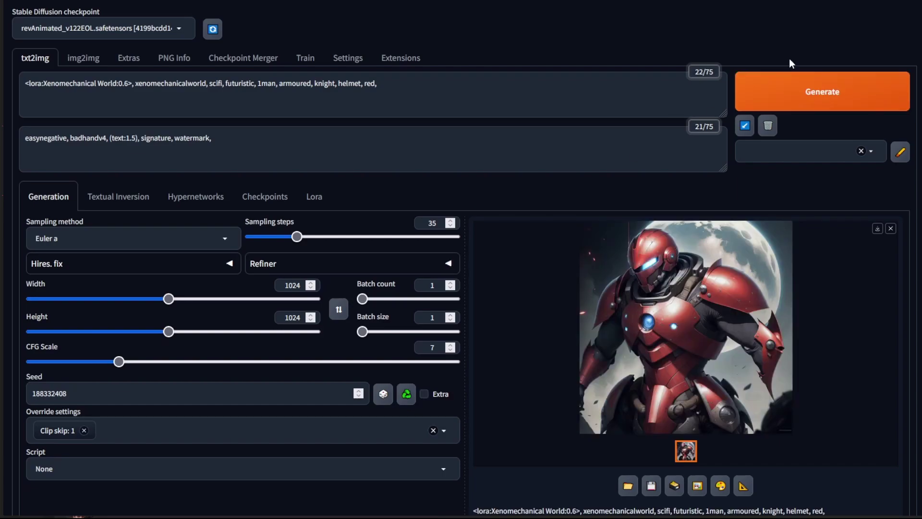
click(780, 281)
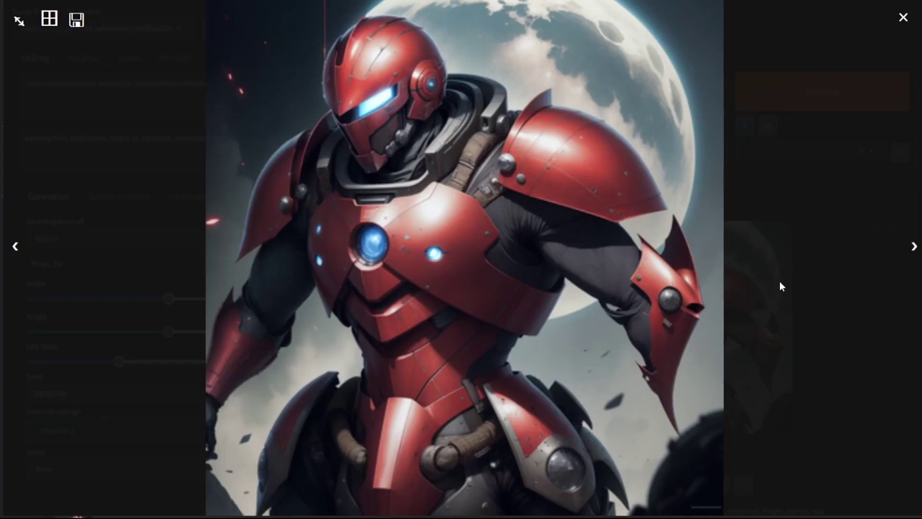
click(822, 284)
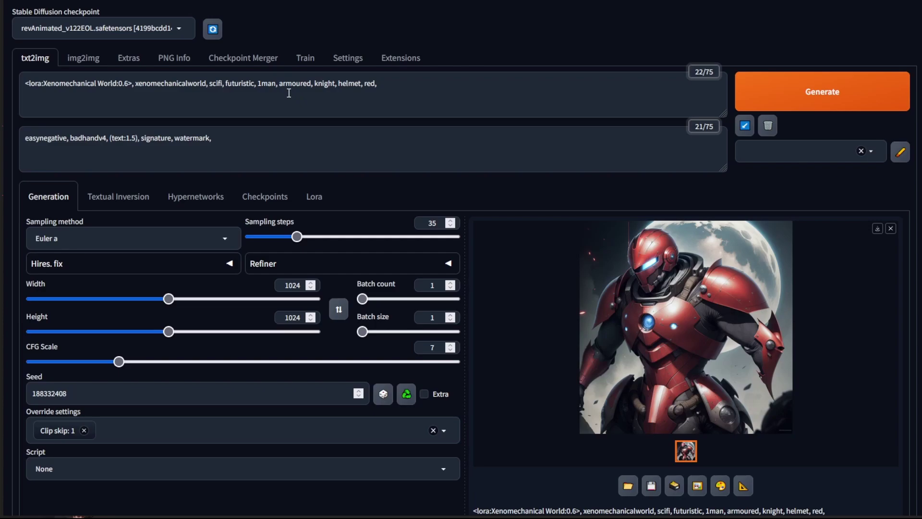
double_click(325, 85)
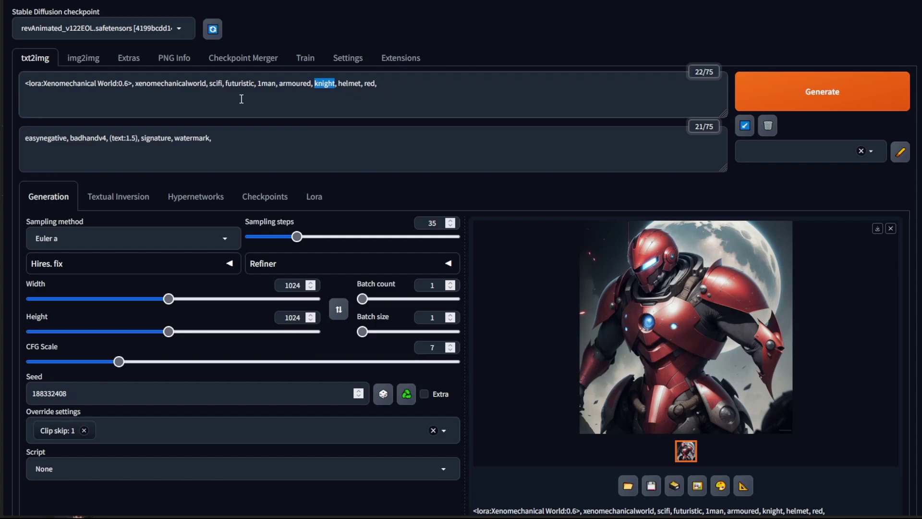
click(212, 96)
drag(208, 84, 2, 72)
key(BackSpace)
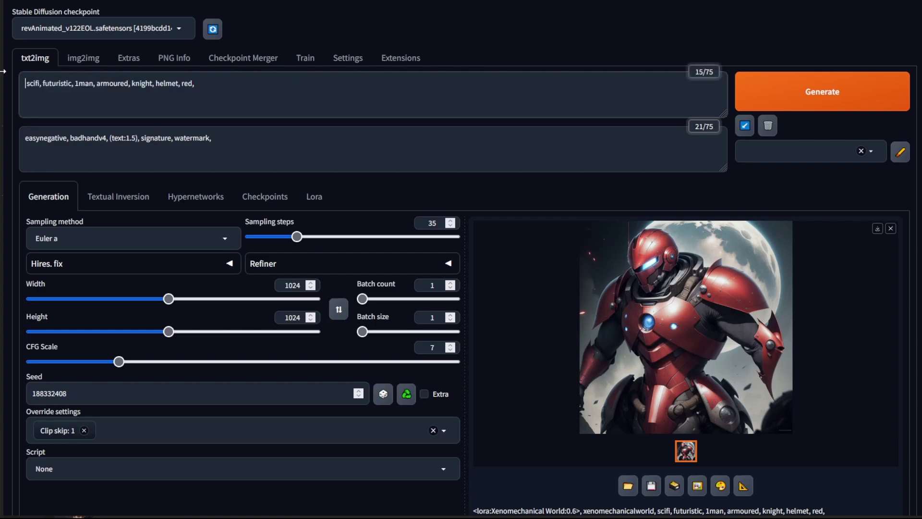
key(ctrl+z)
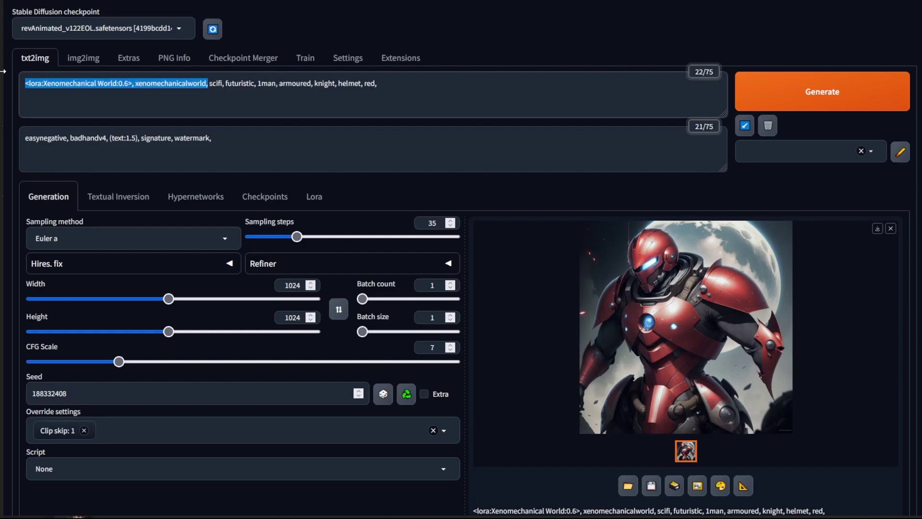